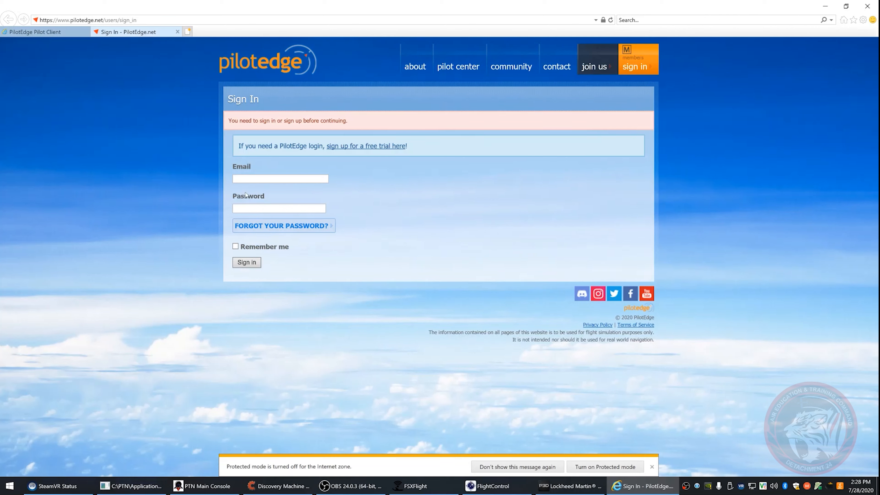
# Sign in to the PilotEdge website with the account e-mail and password, keeping the login remembered
pyautogui.click(280, 179)
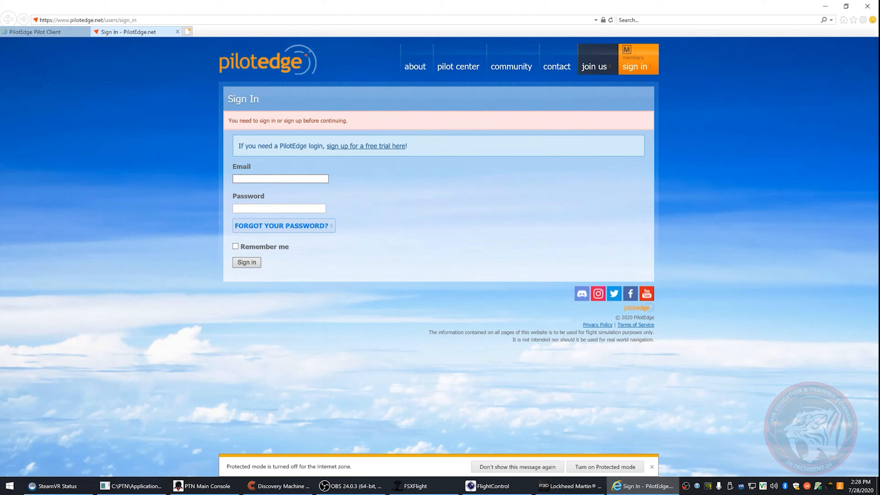
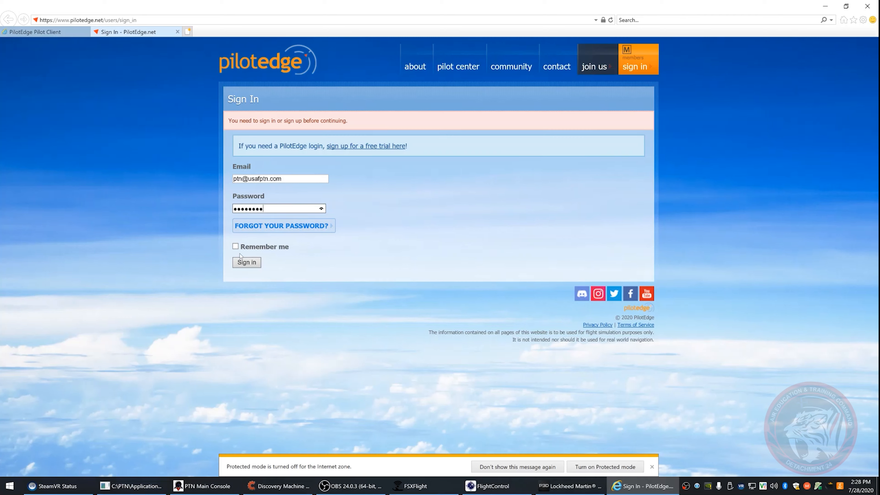
pyautogui.click(240, 253)
pyautogui.click(246, 247)
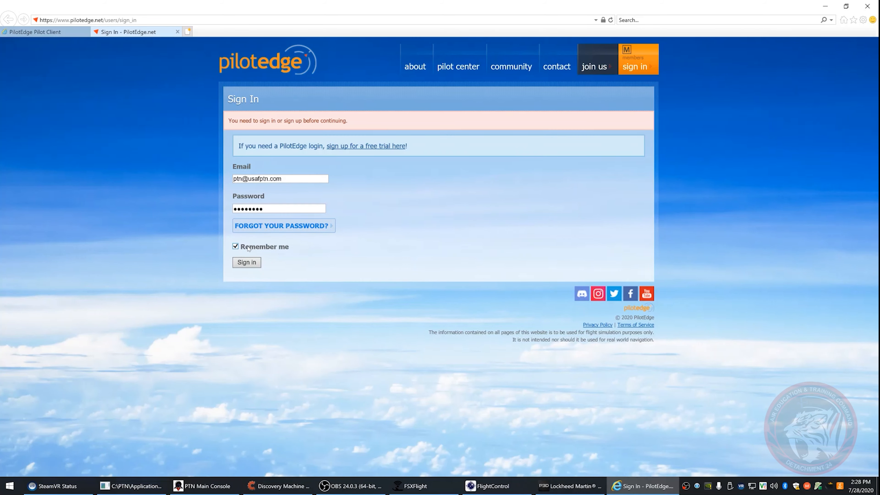
pyautogui.click(246, 262)
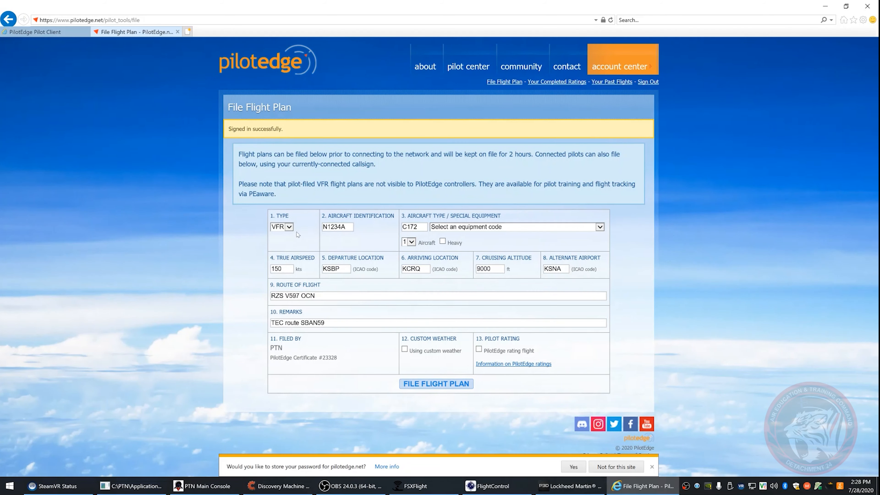
# Set the flight plan type to IFR and the aircraft identification to TEXAN20
pyautogui.click(288, 227)
pyautogui.click(287, 234)
pyautogui.press('Tab')
pyautogui.write('TEXAN20')
pyautogui.press('Tab')
# Set the aircraft type to TEX2 with equipment code /A - DME, transponder mode C, non-RVSM
pyautogui.write('TEX2')
pyautogui.press('Tab')
pyautogui.press('Down')
pyautogui.press('Down')
pyautogui.press('Down')
pyautogui.press('Down')
pyautogui.press('Down')
pyautogui.press('Down')
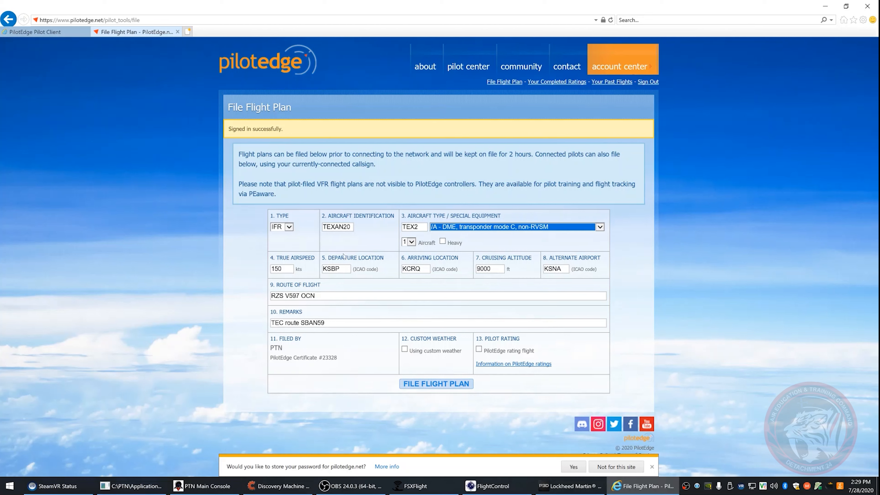
# Set the true airspeed to 200 kts and both the departure and arriving locations to KRND
pyautogui.click(291, 269)
pyautogui.write('200')
pyautogui.press('Tab')
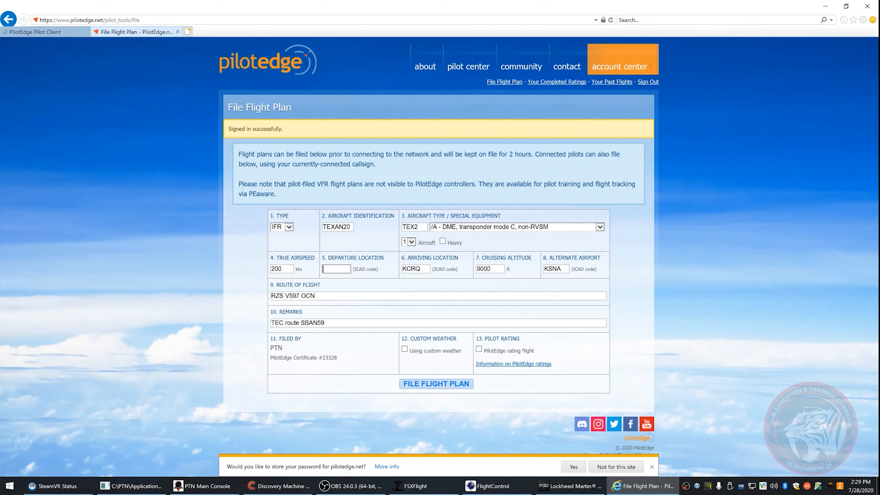
pyautogui.write('KRND')
pyautogui.press('Tab')
pyautogui.write('KRND')
pyautogui.press('Tab')
# Set the cruising altitude to 3000 ft and the alternate airport to NA
pyautogui.write('3000')
pyautogui.press('Tab')
pyautogui.write('NA')
pyautogui.press('Tab')
# Replace the route of flight with PATTERNS and the remarks with NA
pyautogui.press('BackSpace')
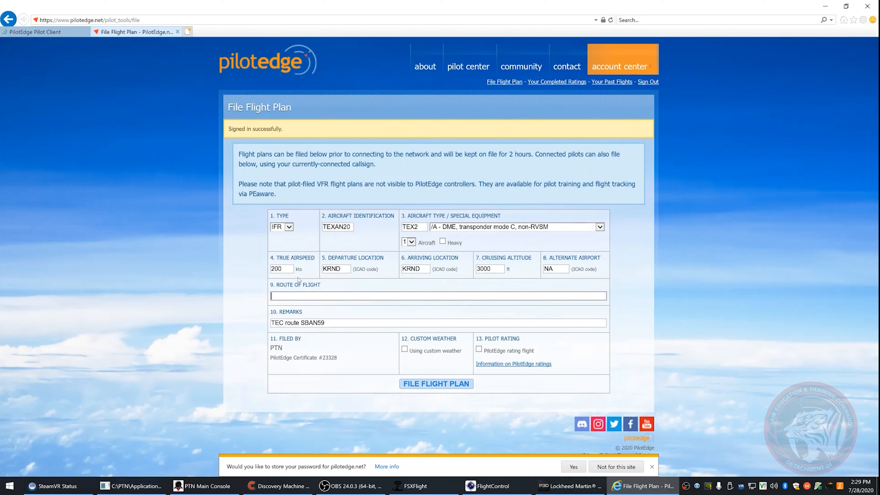
pyautogui.write('PATTERNS')
pyautogui.press('Tab')
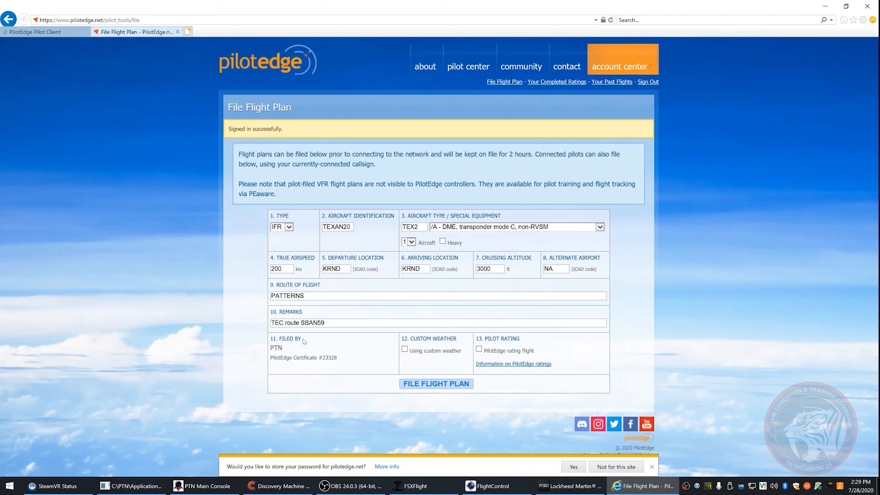
pyautogui.press('BackSpace')
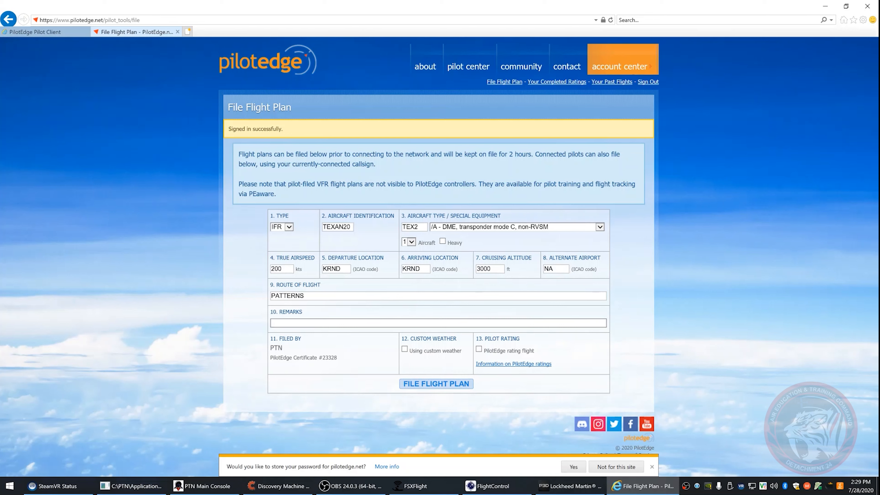
pyautogui.write('NA')
# Mark the flight as using custom weather and file the flight plan
pyautogui.click(404, 349)
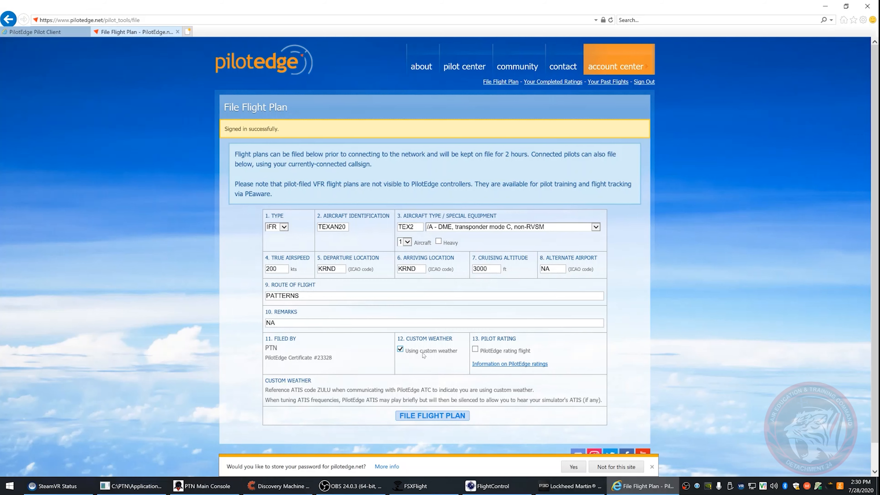
pyautogui.click(413, 354)
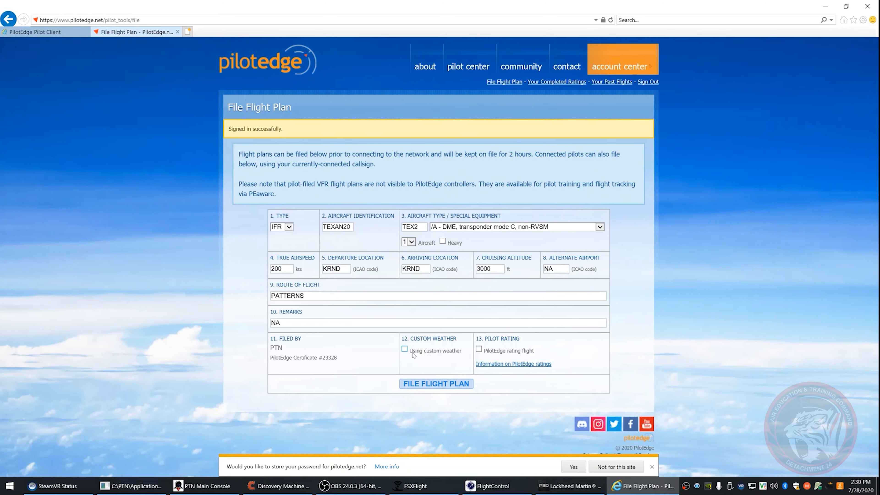
pyautogui.click(413, 353)
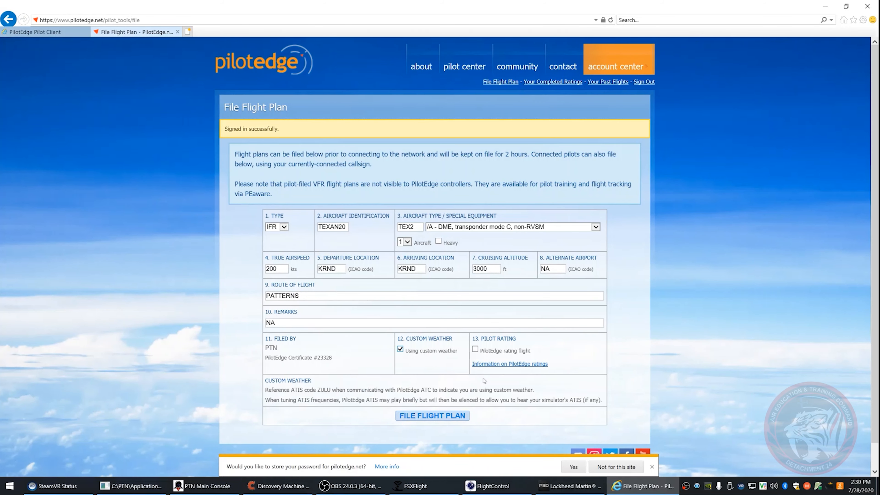
pyautogui.click(455, 415)
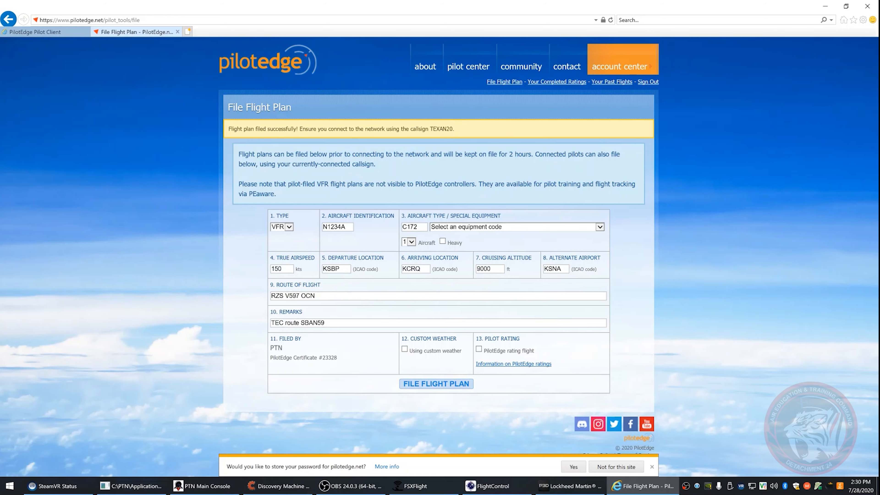
# Switch to the PilotEdge Pilot Client page and connect to the network with callsign TEXAN20
pyautogui.click(48, 32)
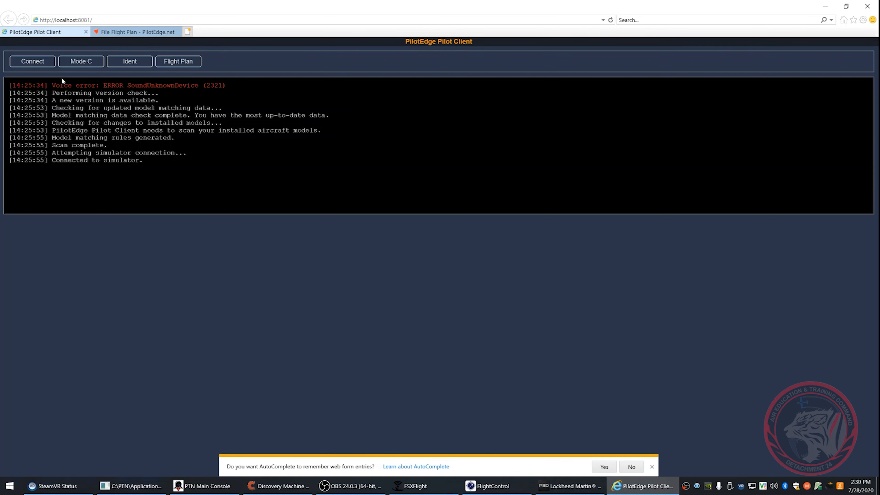
pyautogui.click(39, 62)
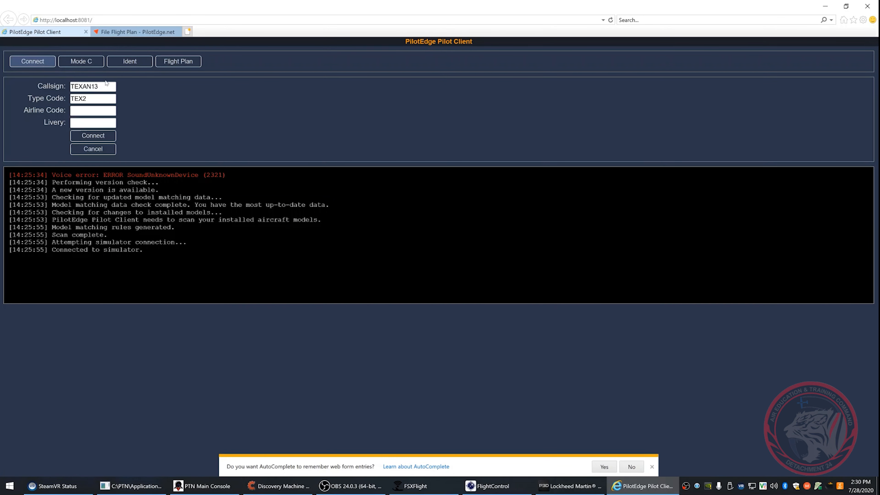
pyautogui.doubleClick(107, 88)
pyautogui.click(107, 88)
pyautogui.press('BackSpace')
pyautogui.press('BackSpace')
pyautogui.write('20')
pyautogui.click(87, 135)
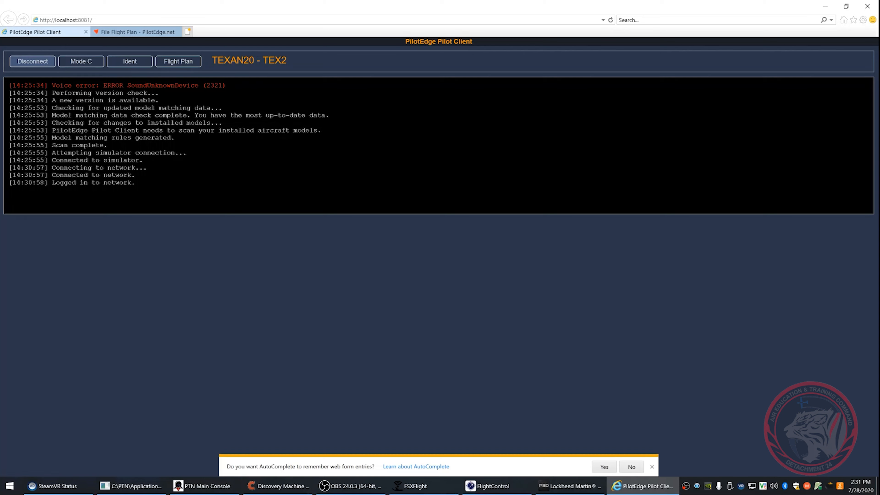
# Turn on Mode C for the transponder, minimize the browser and switch to the Prepar3D simulator
pyautogui.click(79, 62)
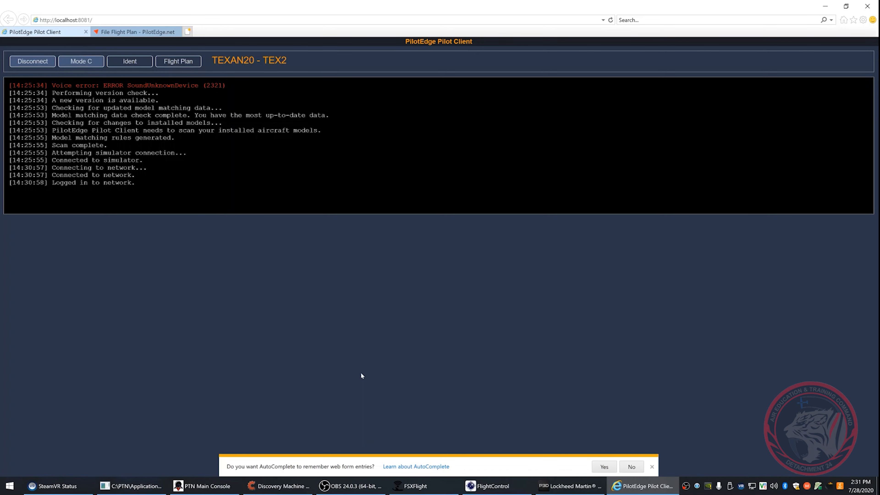
pyautogui.click(825, 4)
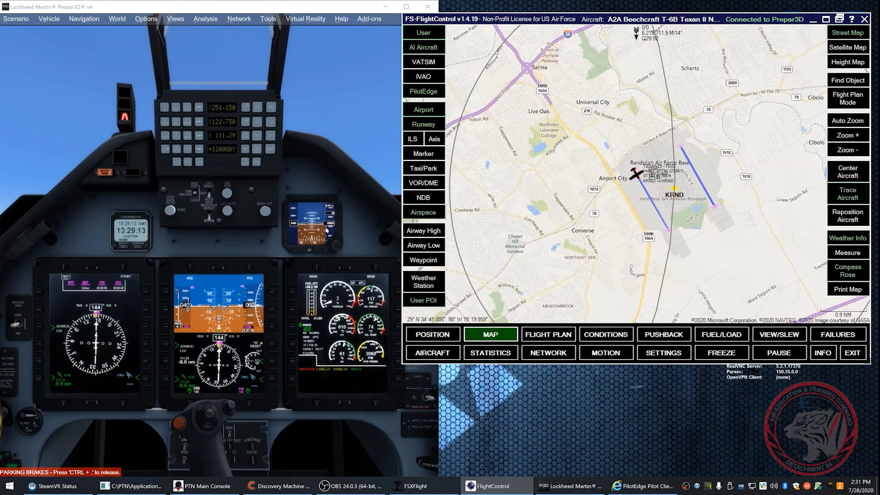
pyautogui.click(374, 159)
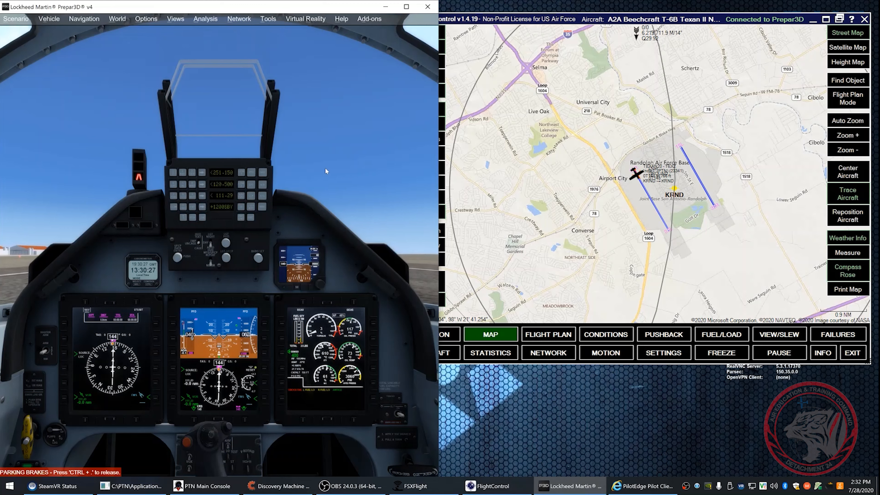
pyautogui.click(146, 18)
pyautogui.moveTo(113, 23)
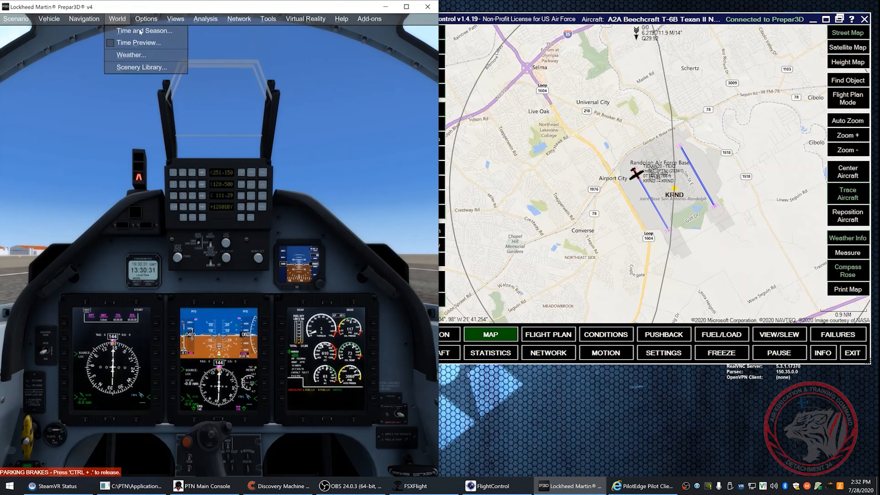
pyautogui.click(319, 127)
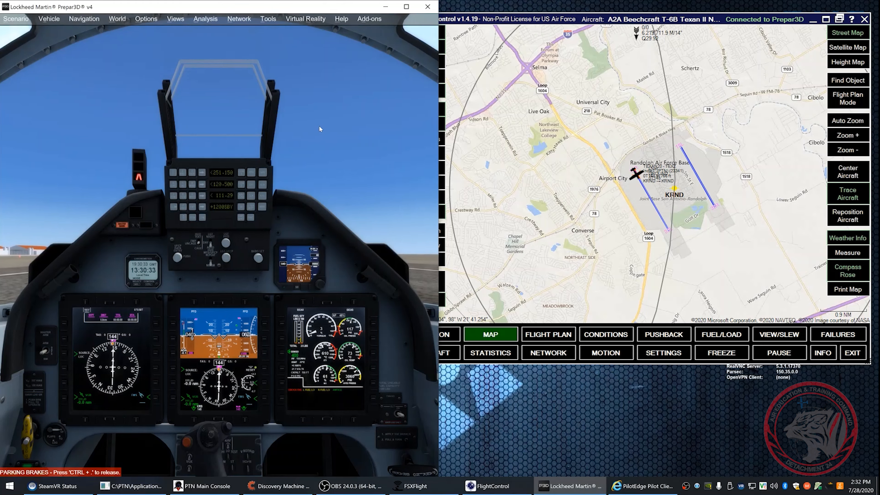